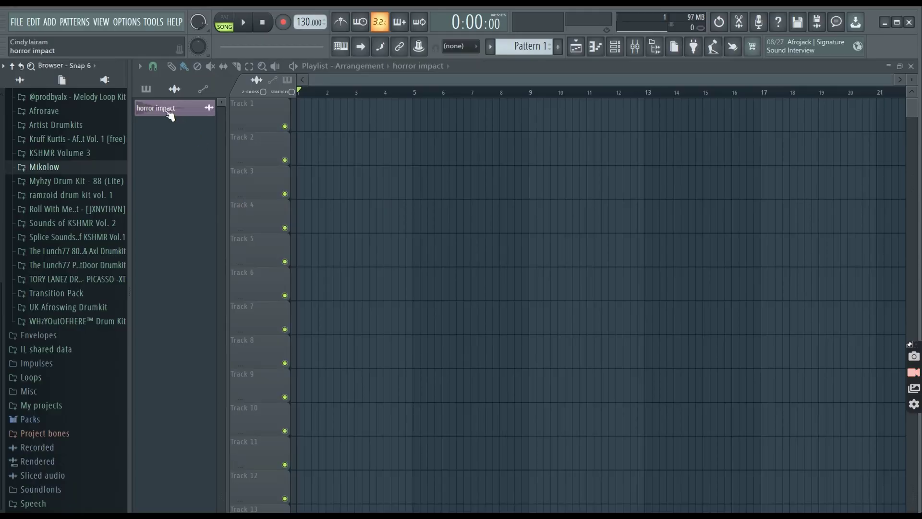
- Place the horror impact clip at the start of Track 1, play it, then open it in Edison
{"action": "left_click", "coordinate": [172, 110]}
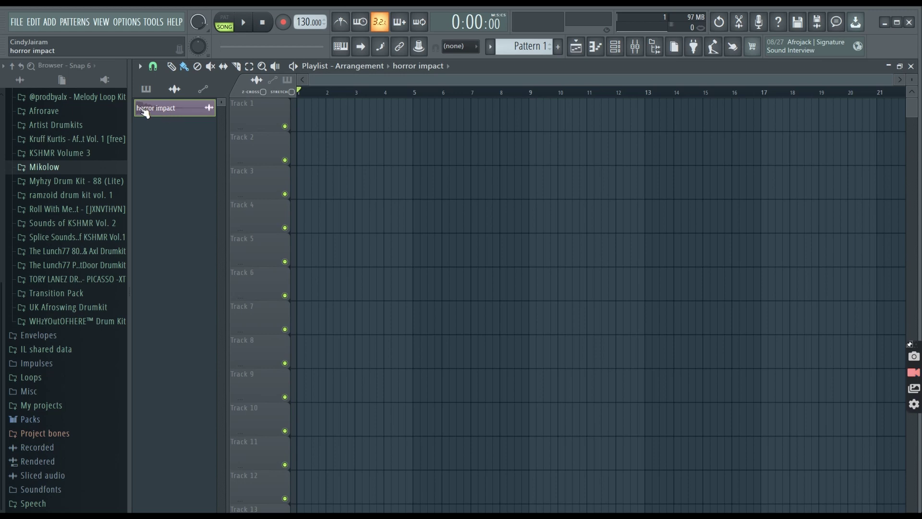
{"action": "left_click_drag", "start_coordinate": [144, 112], "coordinate": [299, 114]}
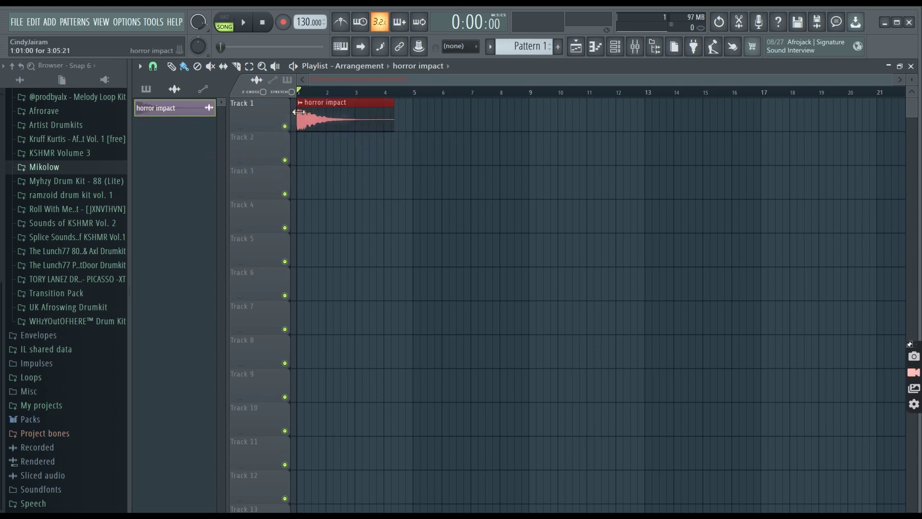
{"action": "left_click", "coordinate": [245, 25]}
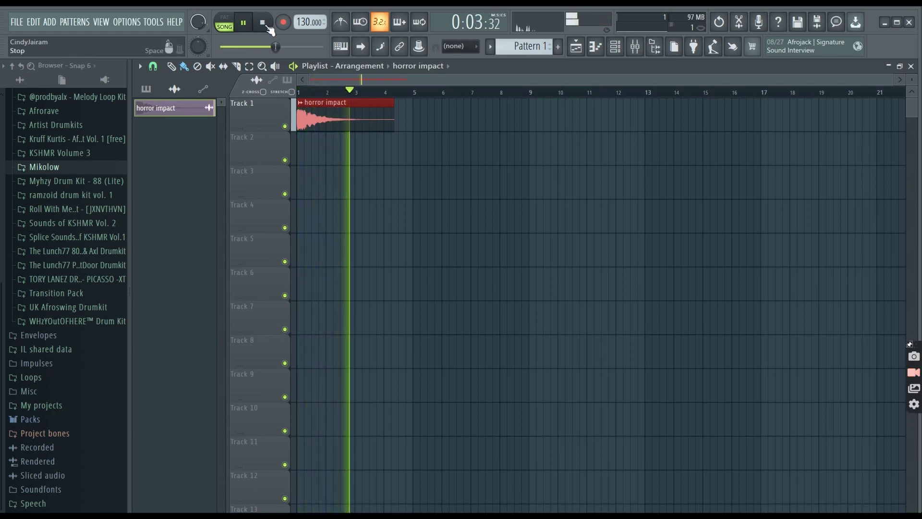
{"action": "left_click", "coordinate": [264, 23]}
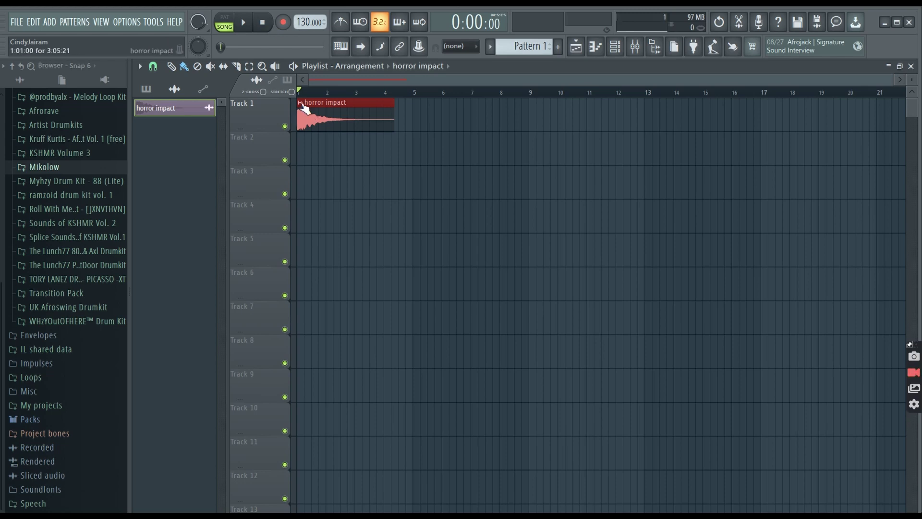
{"action": "left_click", "coordinate": [301, 105]}
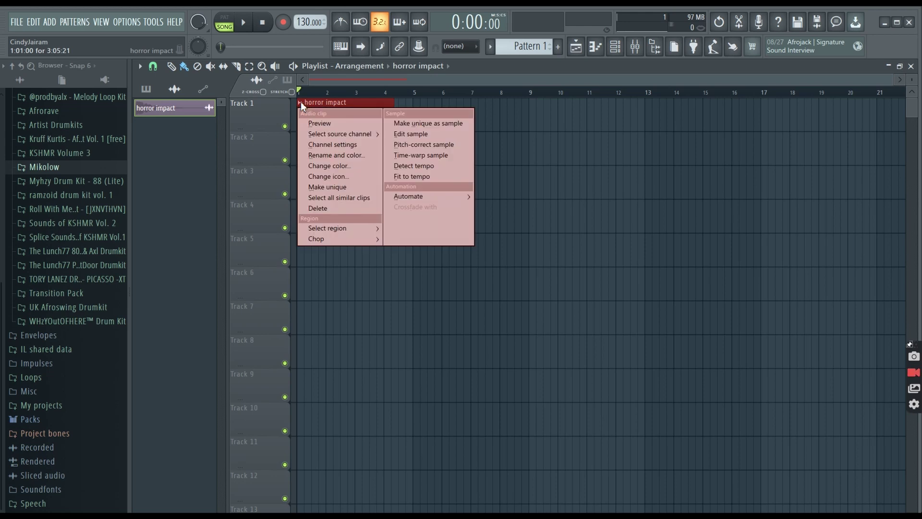
{"action": "left_click", "coordinate": [412, 134]}
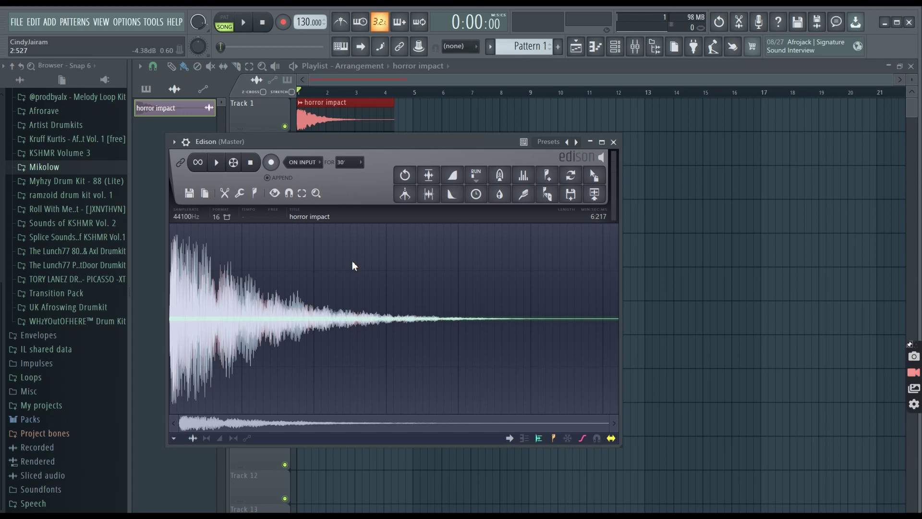
- Run pitch region detection on the horror impact waveform from Edison's Regions menu
{"action": "right_click", "coordinate": [353, 265]}
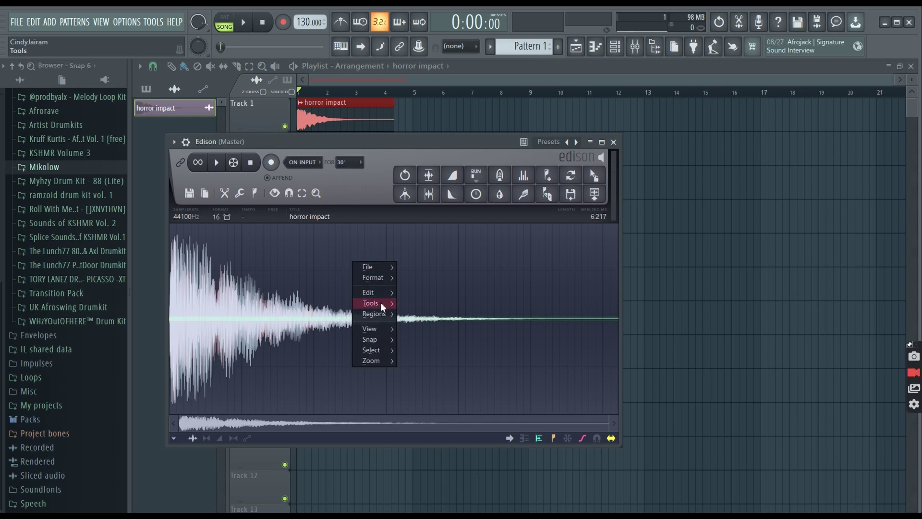
{"action": "mouse_move", "coordinate": [375, 313]}
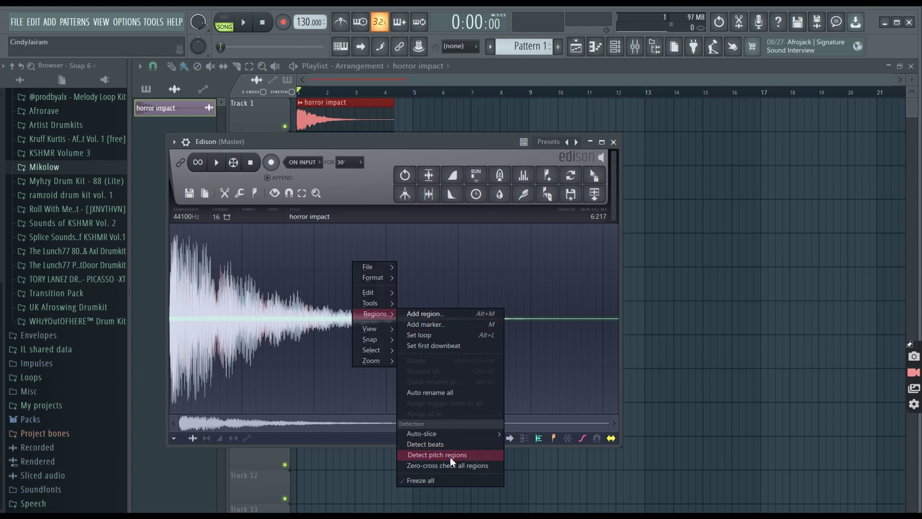
{"action": "left_click", "coordinate": [437, 455]}
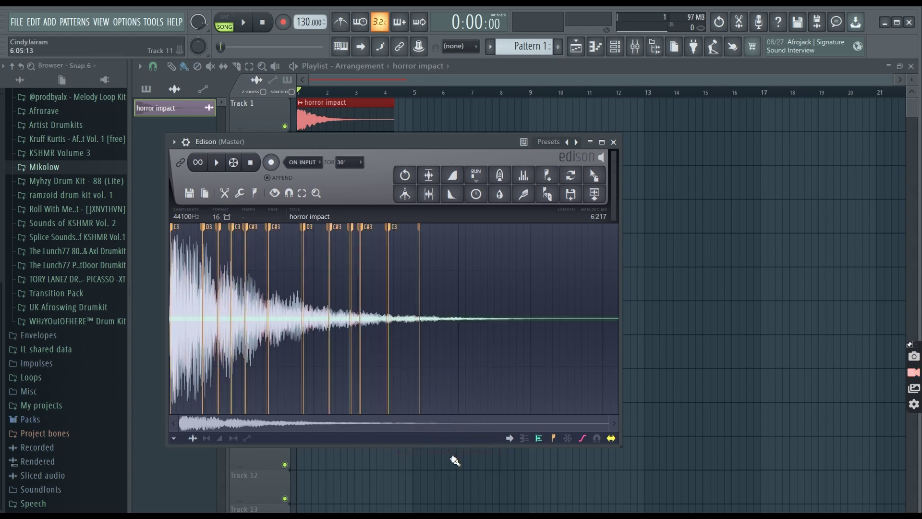